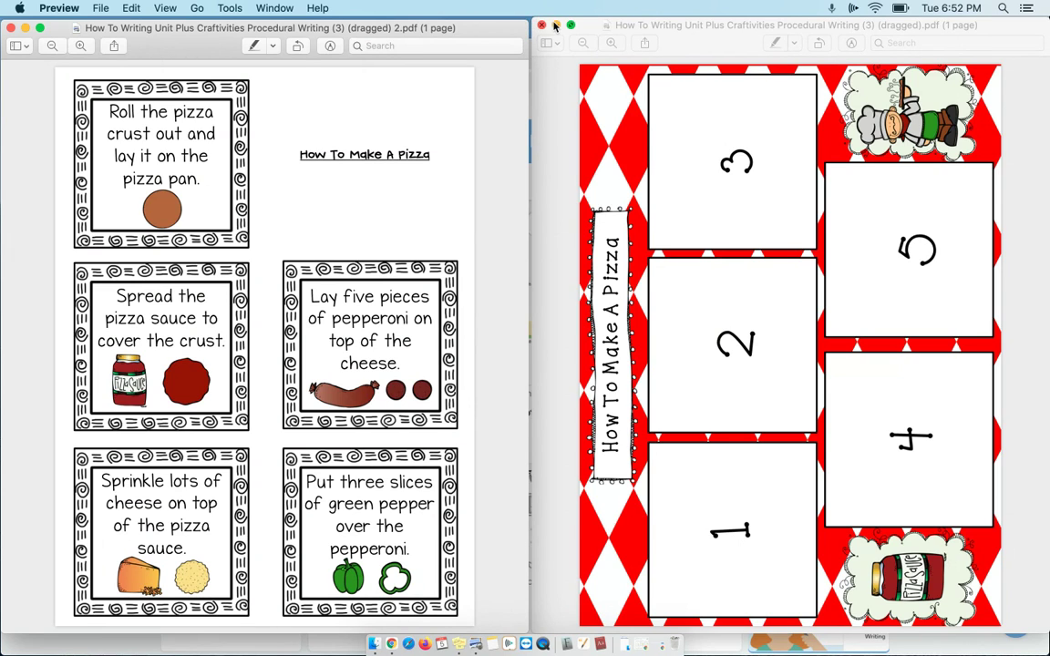
# Put away both open pizza PDF previews and switch to the Seesaw activity library in Chrome.
pyautogui.click(555, 25)
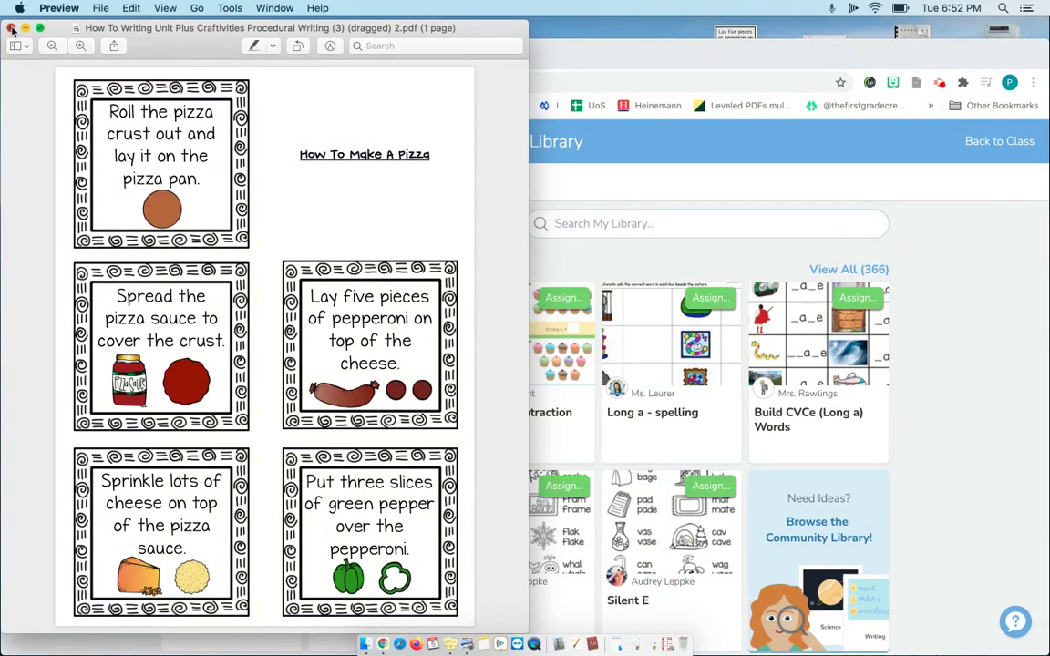
pyautogui.click(12, 28)
pyautogui.click(430, 34)
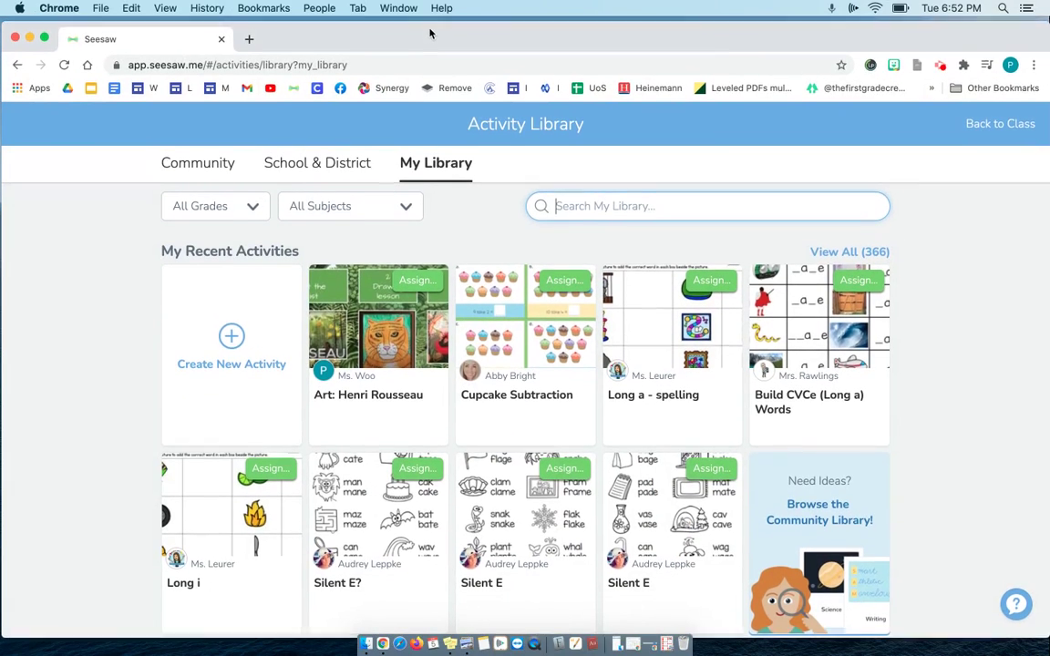
pyautogui.moveTo(430, 34); pyautogui.dragTo(431, 31)
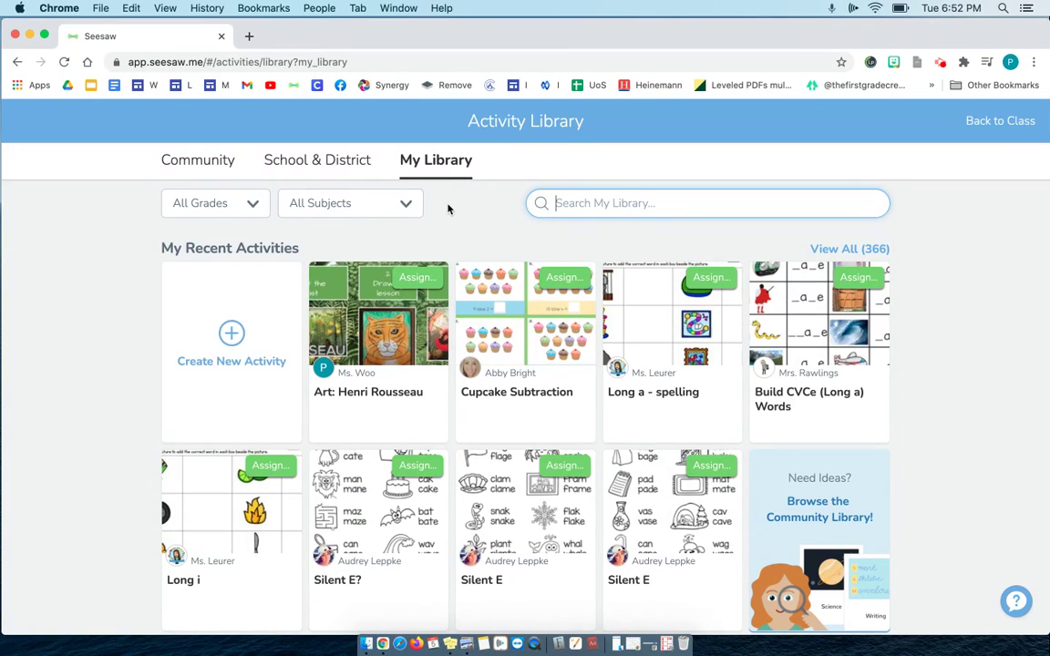
# Create a new activity in My Library named "Sequencing Pizza Making".
pyautogui.click(232, 329)
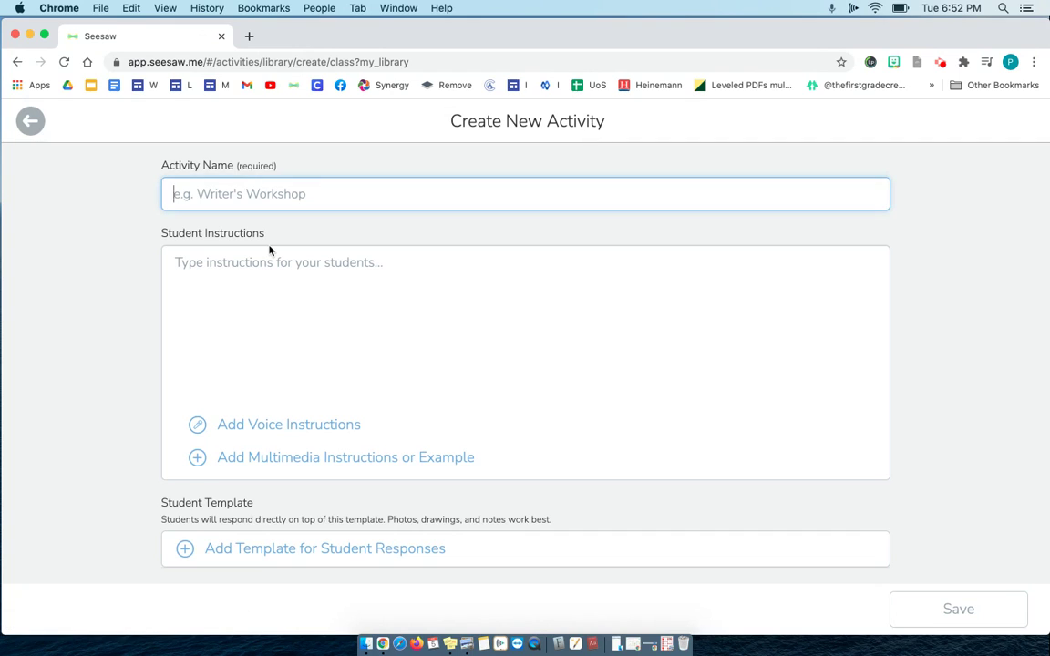
pyautogui.write('Seu')
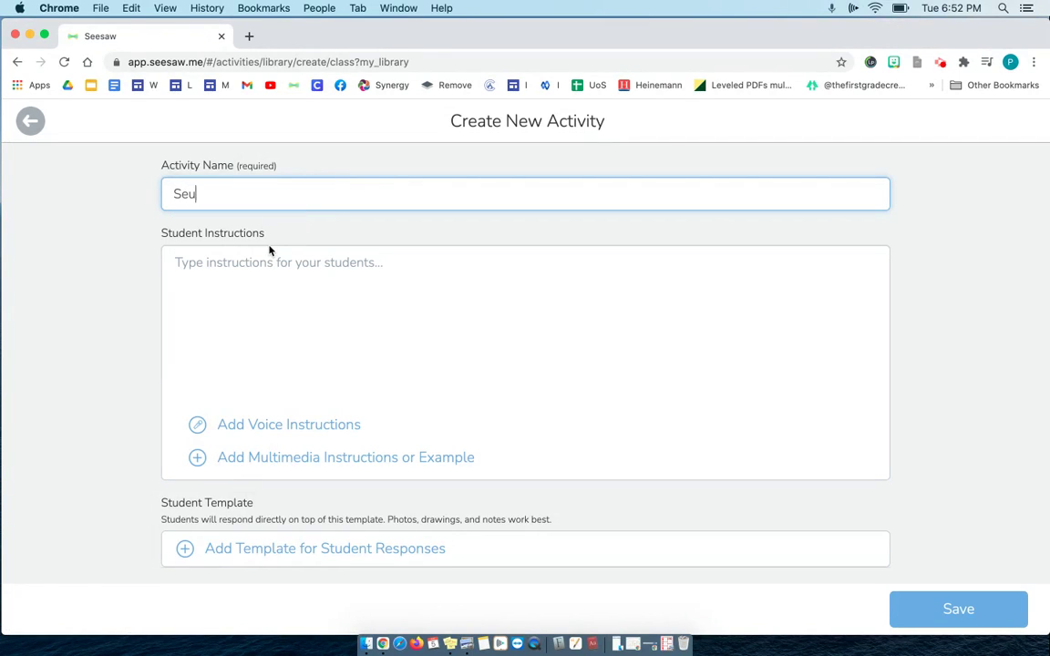
pyautogui.write('uencing Pizza Making')
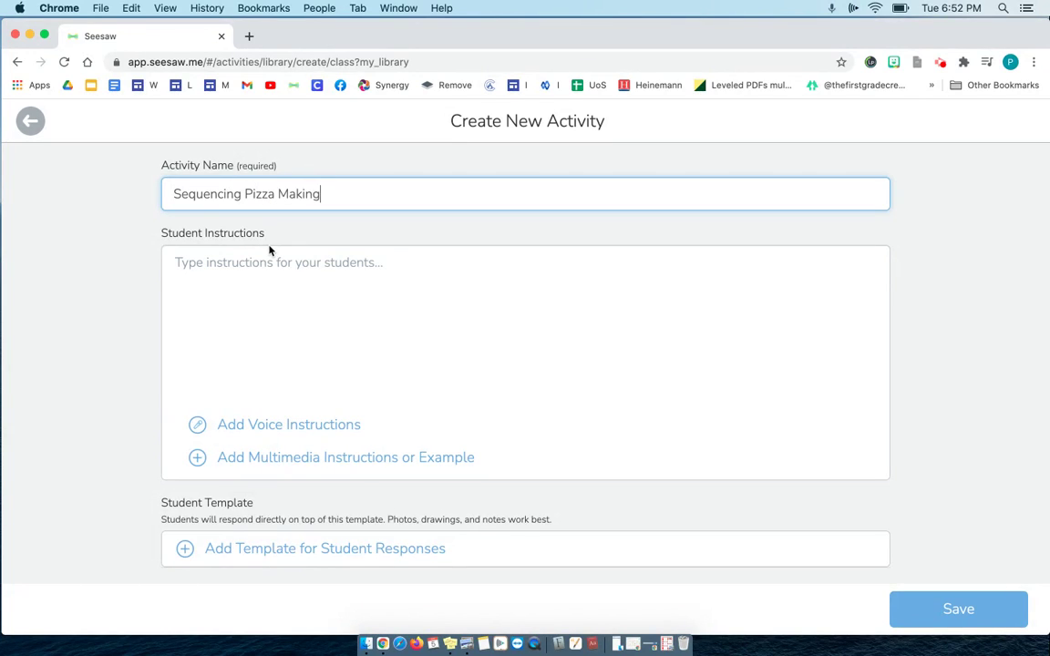
pyautogui.click(255, 279)
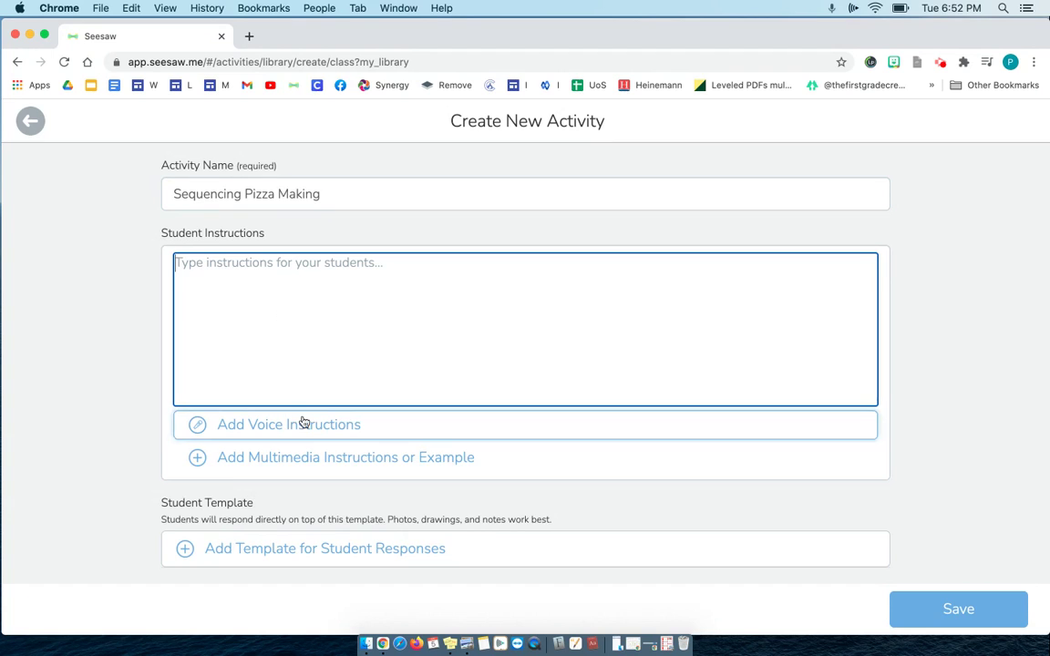
# Add a student response template by uploading the red numbered pizza board, "How To Writing Unit Plus Craftivities Procedural Writing (3) (dragged).pdf", from the desktop.
pyautogui.scroll(-2, 304, 422)
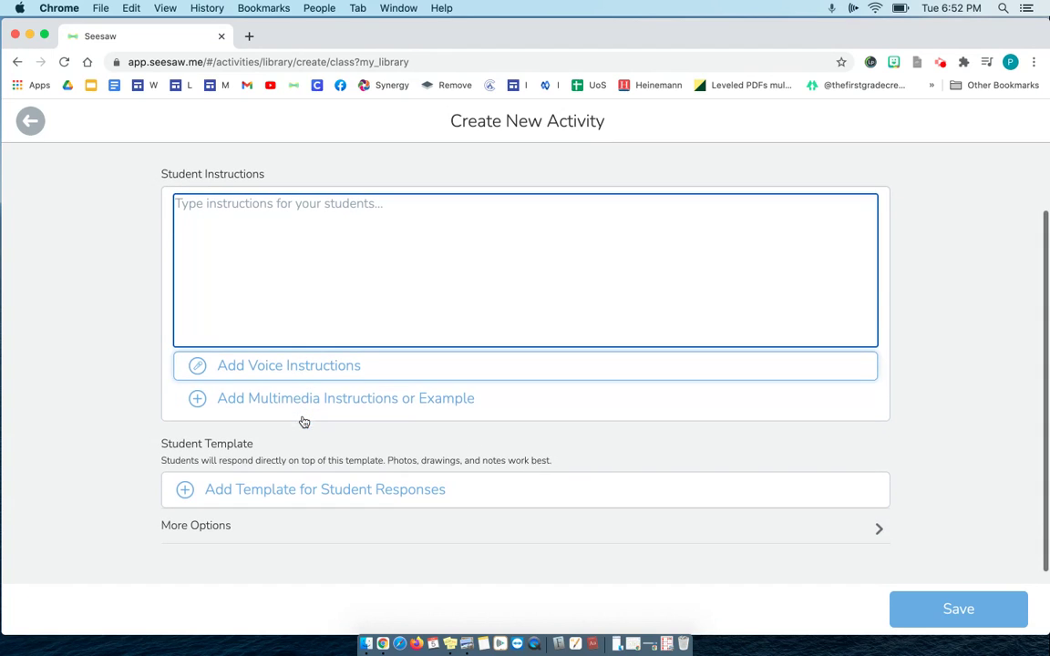
pyautogui.click(278, 490)
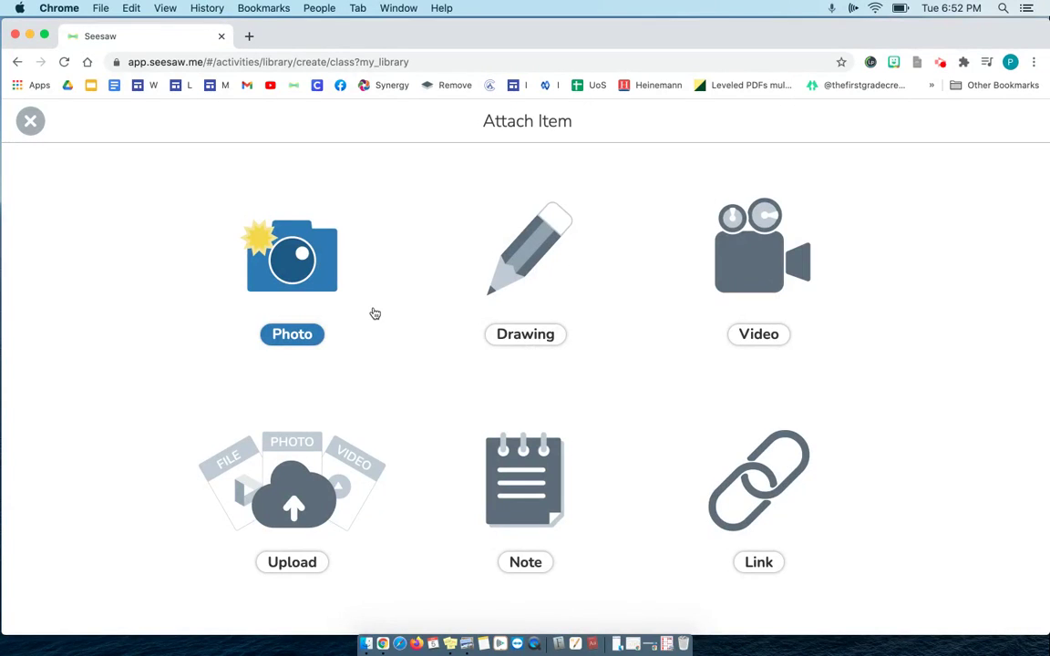
pyautogui.click(293, 473)
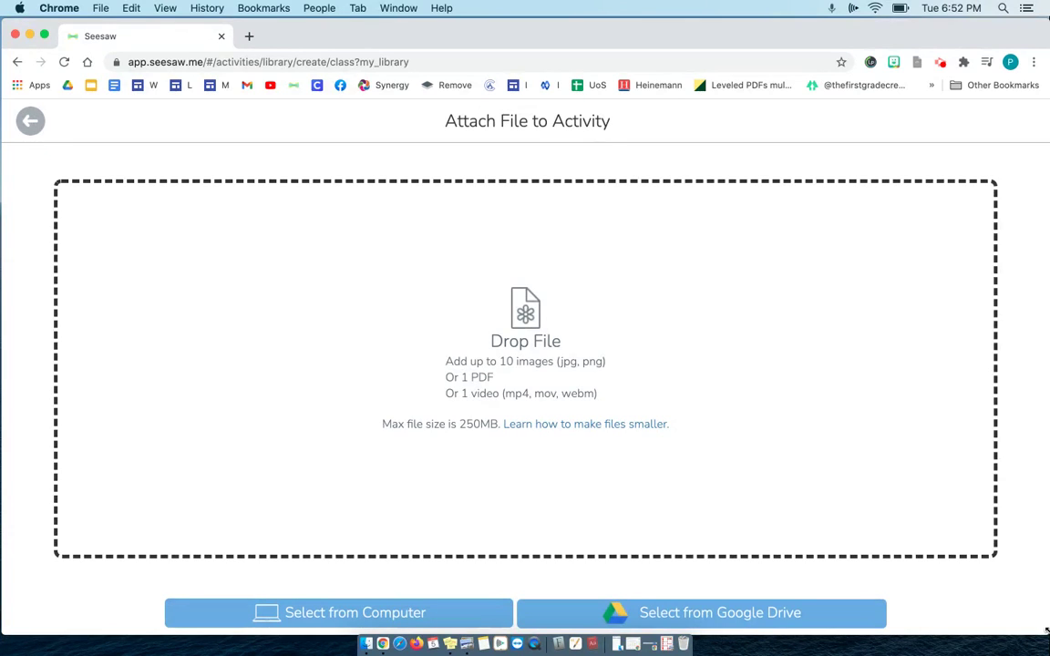
pyautogui.moveTo(1046, 630); pyautogui.dragTo(847, 633)
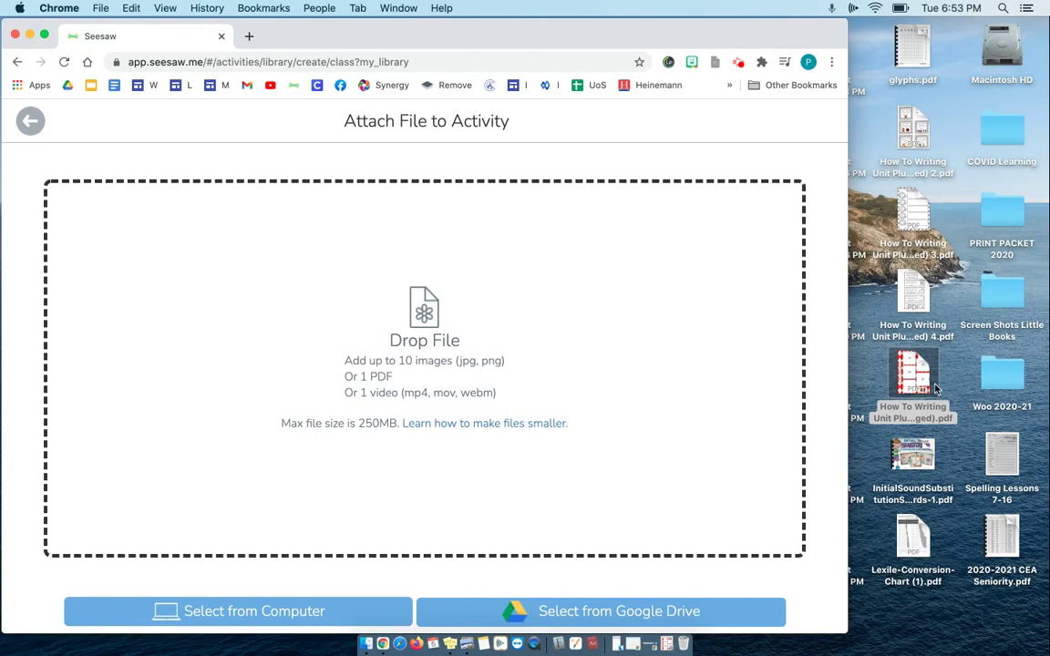
pyautogui.moveTo(908, 369); pyautogui.dragTo(374, 328)
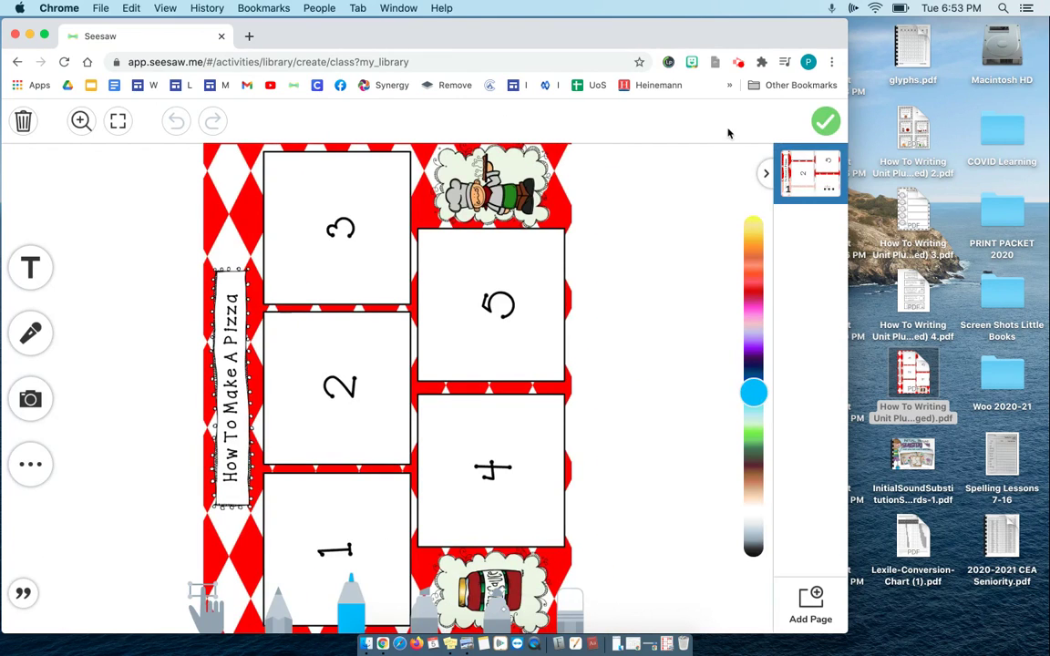
# Rotate the pizza board so its "How To Make A Pizza" title reads upright.
pyautogui.click(207, 605)
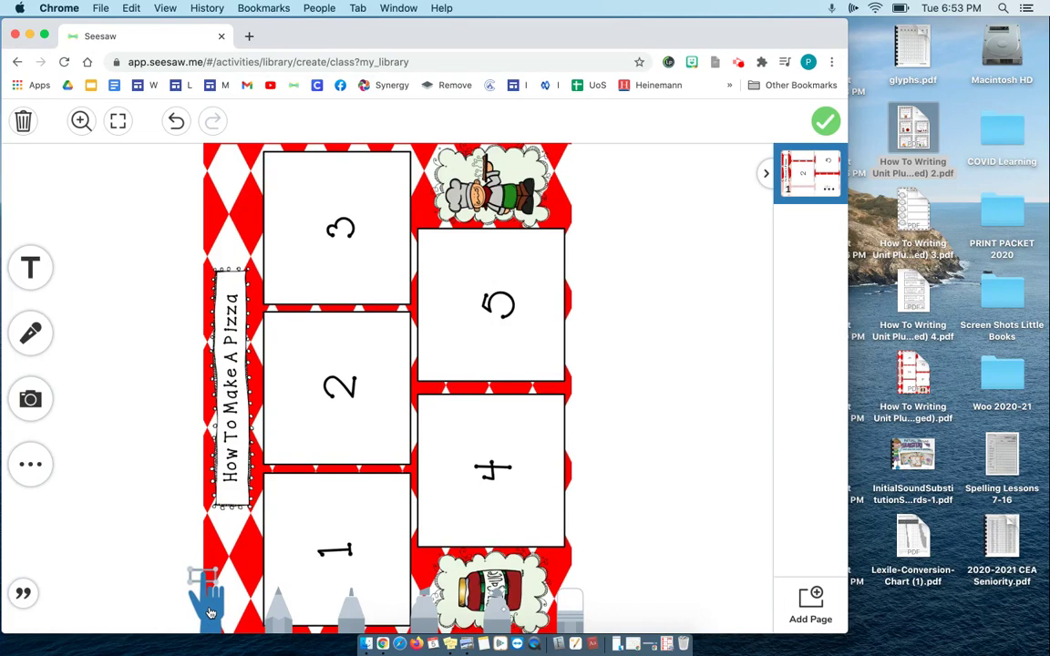
pyautogui.click(389, 265)
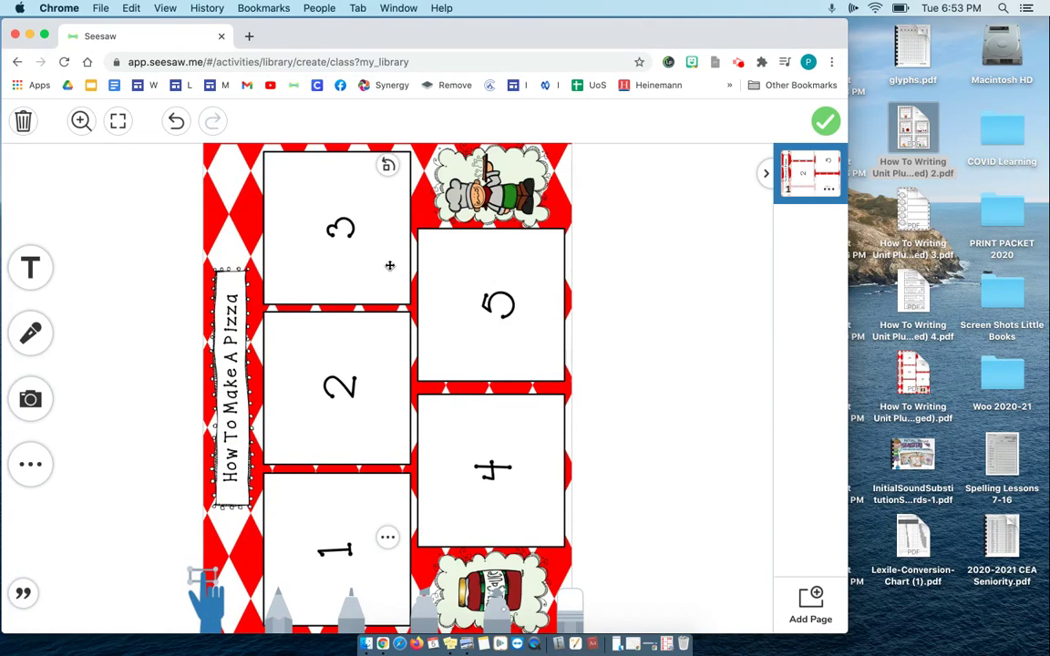
pyautogui.click(388, 164)
pyautogui.click(387, 164)
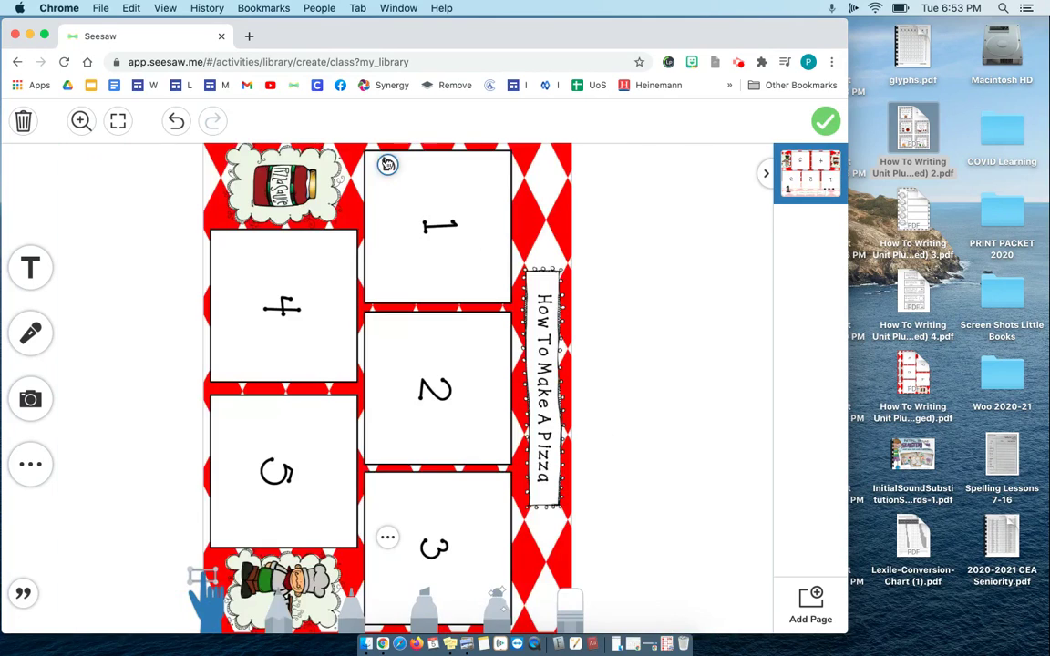
pyautogui.click(387, 164)
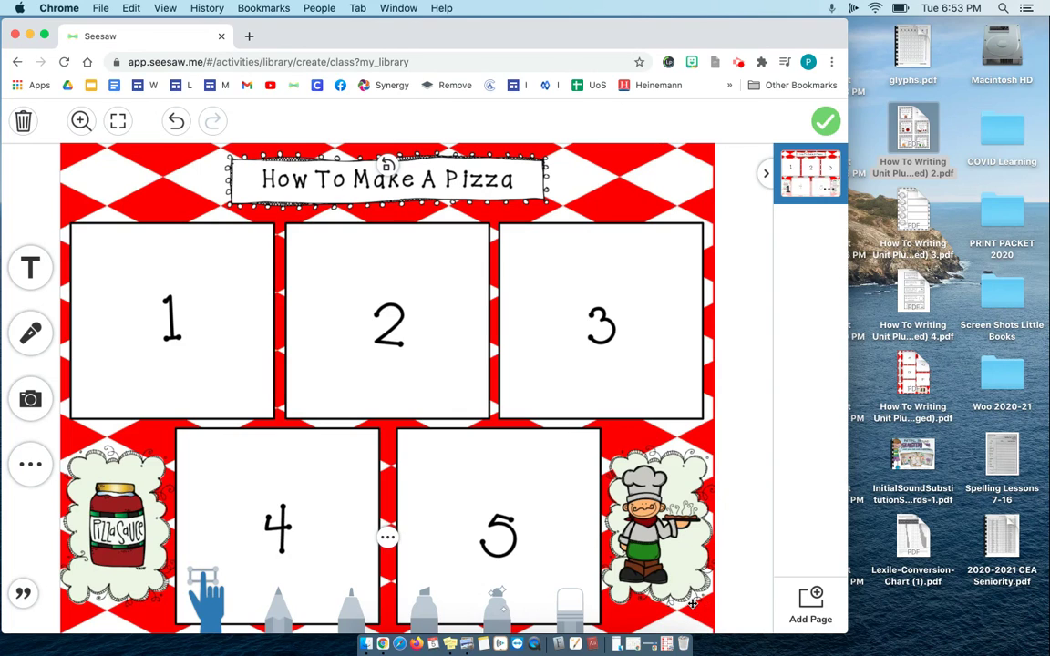
# Shrink the pizza board and shift it left to leave blank space beside it.
pyautogui.click(621, 503)
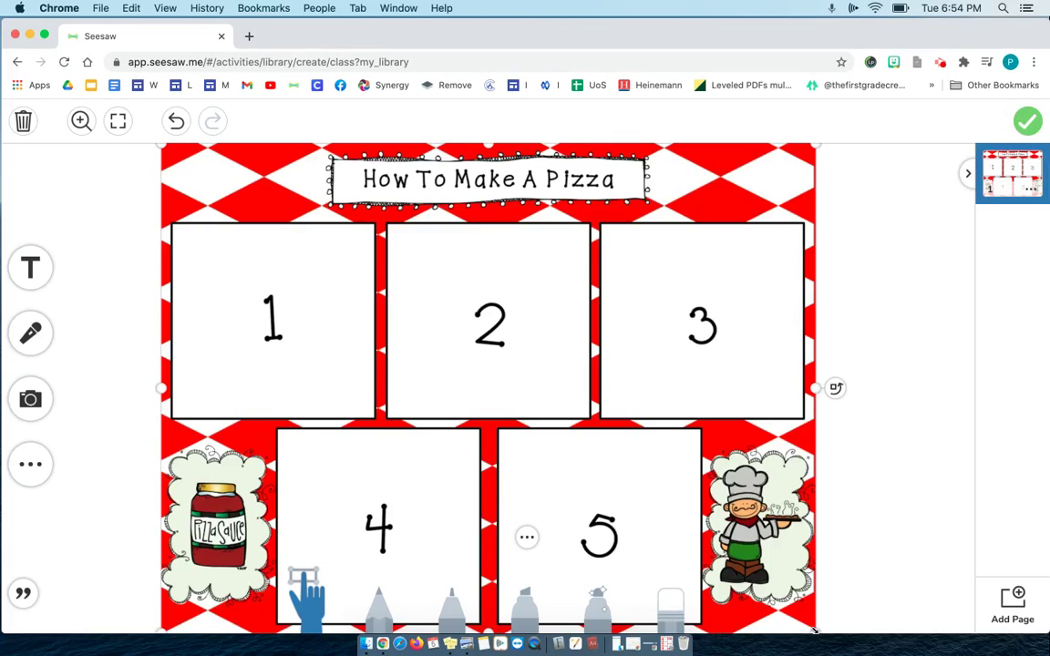
pyautogui.moveTo(814, 629); pyautogui.dragTo(739, 549)
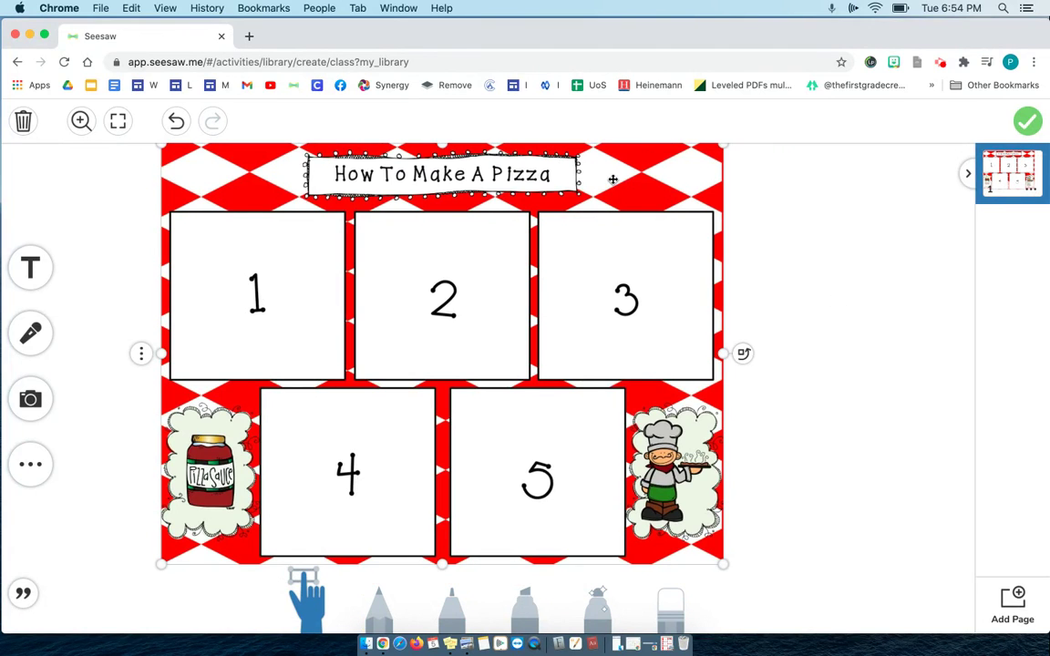
pyautogui.moveTo(611, 177); pyautogui.dragTo(538, 178)
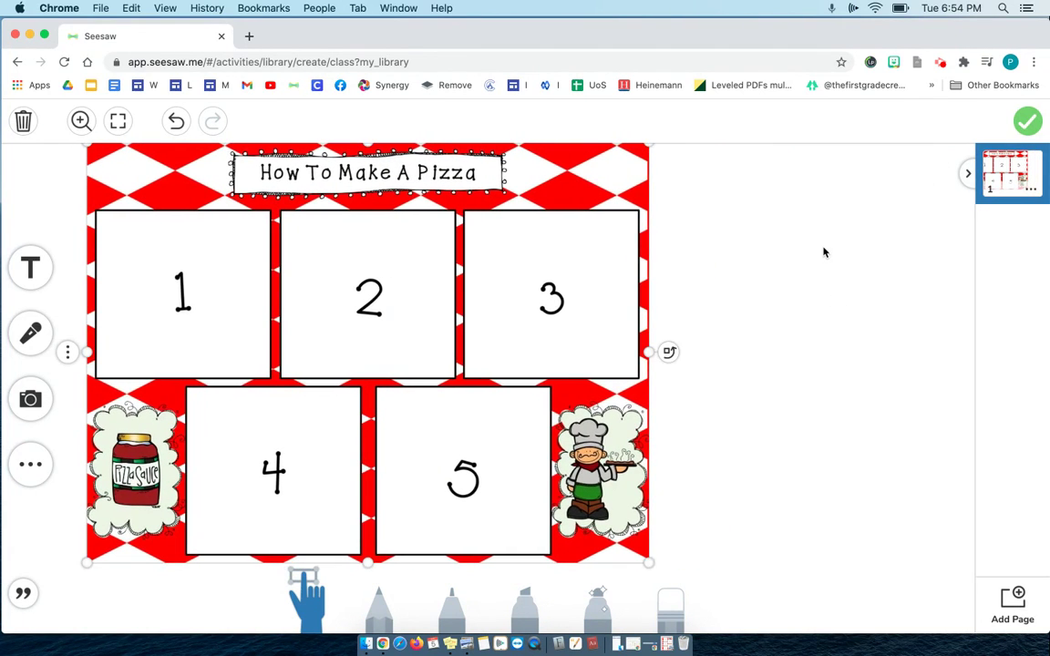
pyautogui.click(451, 602)
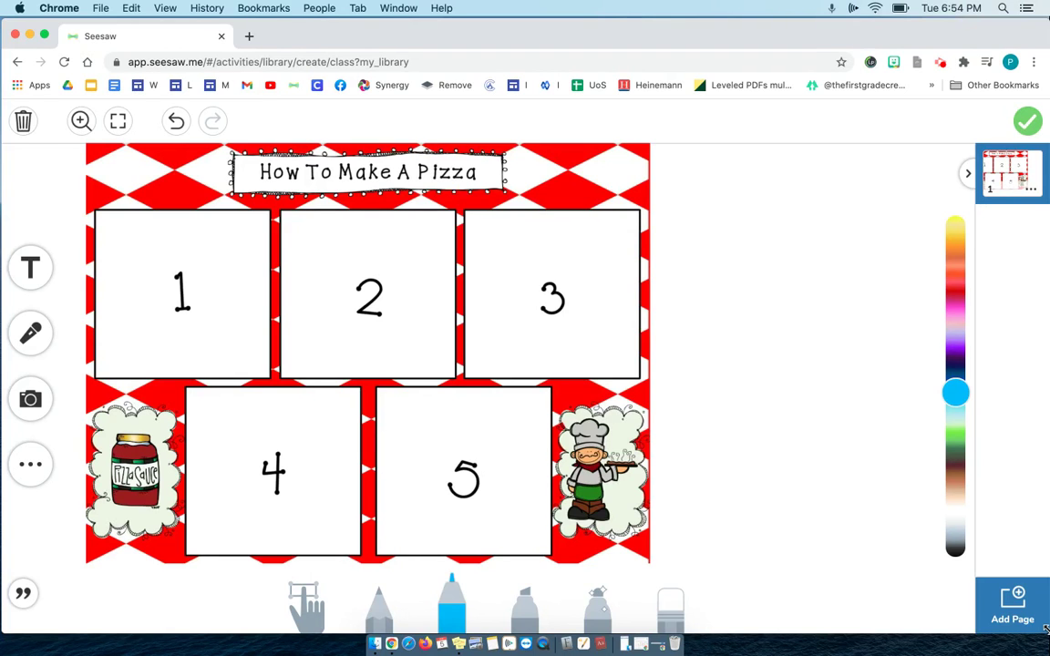
# Take a screenshot of the "Roll the pizza crust out" card from the desktop's "(dragged) 2.pdf" and close the PDF.
pyautogui.moveTo(1049, 583); pyautogui.dragTo(726, 617)
pyautogui.doubleClick(912, 127)
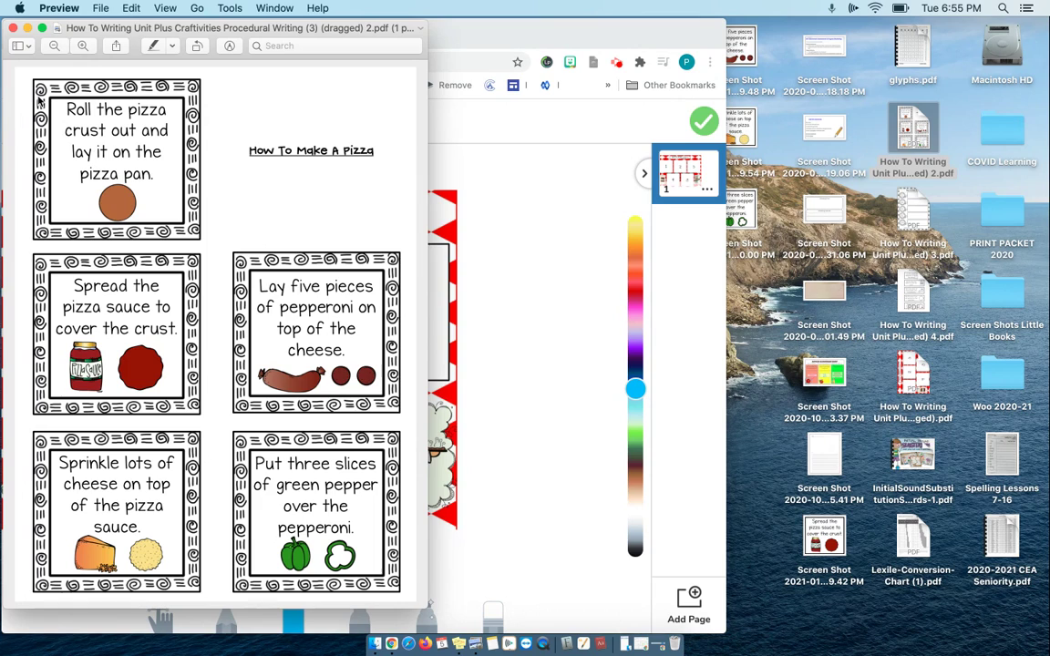
pyautogui.press('super+shift+4')
pyautogui.moveTo(50, 97); pyautogui.dragTo(186, 230)
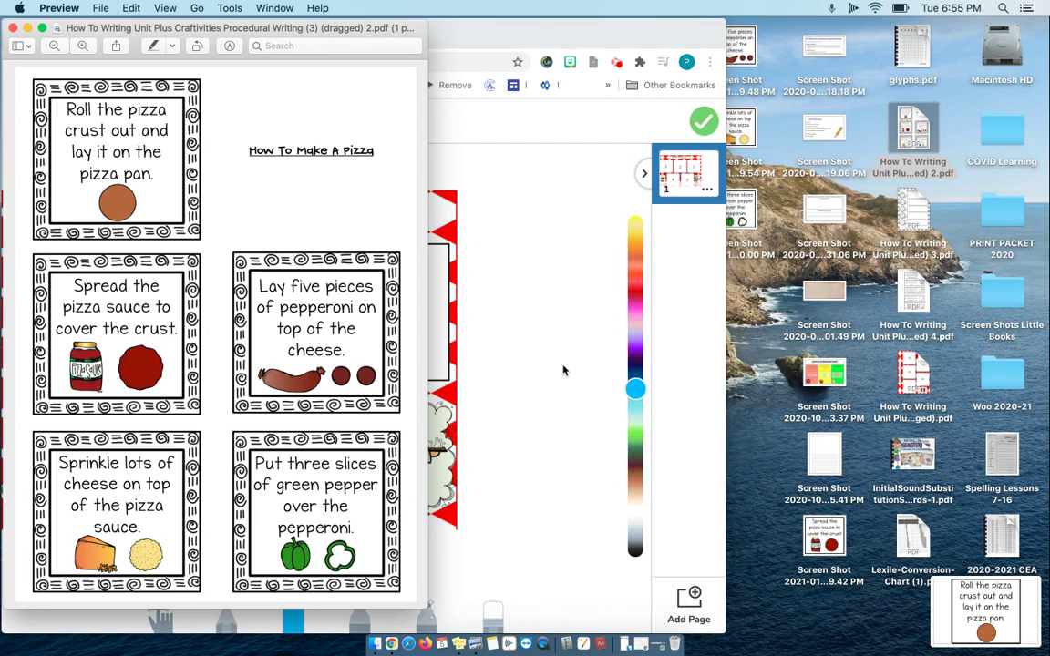
pyautogui.click(14, 30)
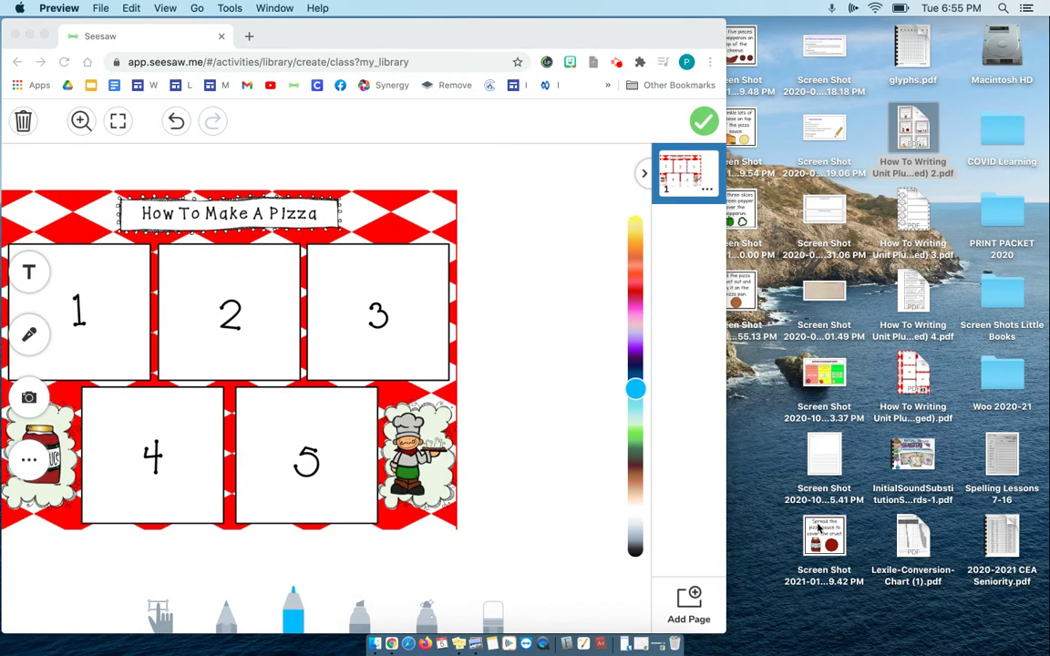
# Add the five pizza card screenshots from the desktop to the template page together.
pyautogui.click(818, 529)
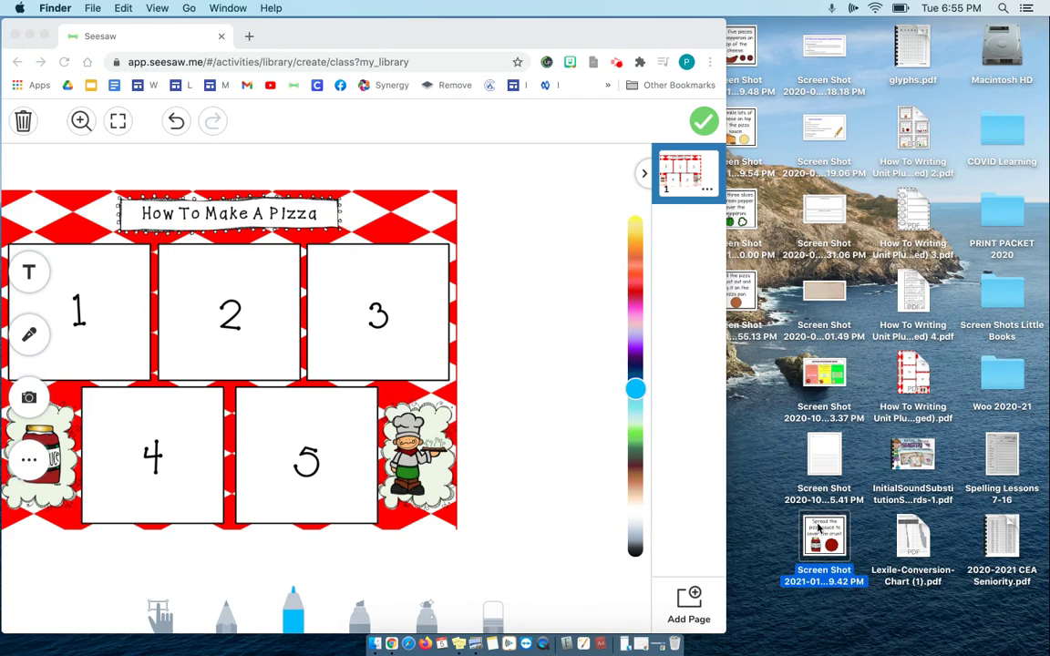
pyautogui.keyDown('super'); pyautogui.click(740, 46); pyautogui.keyUp('super')
pyautogui.keyDown('super'); pyautogui.click(741, 128); pyautogui.keyUp('super')
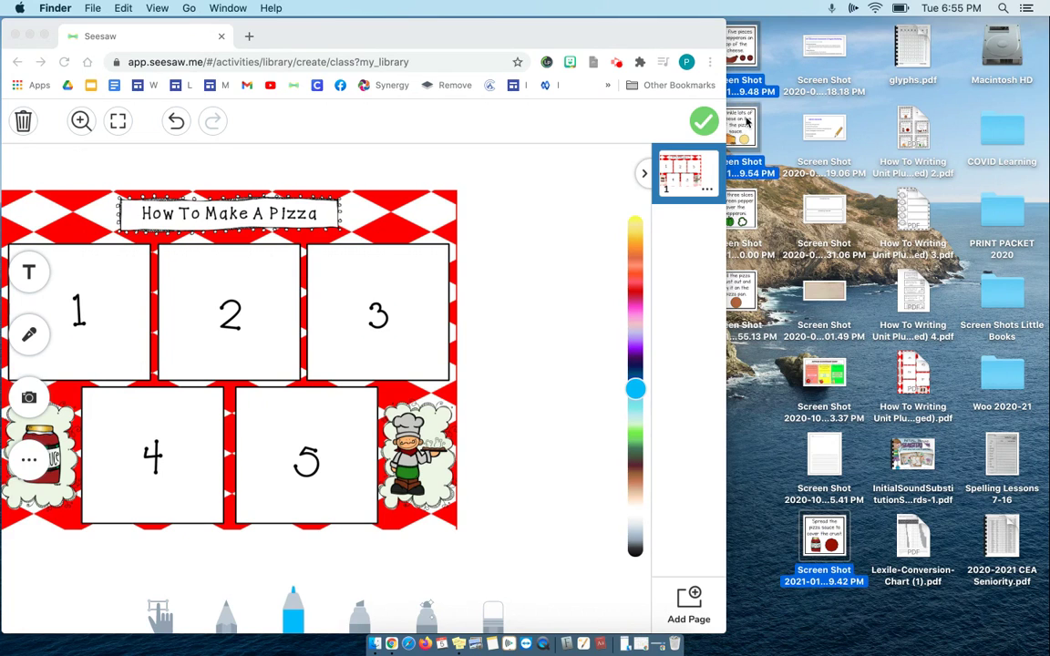
pyautogui.keyDown('super'); pyautogui.click(747, 212); pyautogui.keyUp('super')
pyautogui.keyDown('super'); pyautogui.click(746, 293); pyautogui.keyUp('super')
pyautogui.moveTo(747, 297); pyautogui.dragTo(537, 364)
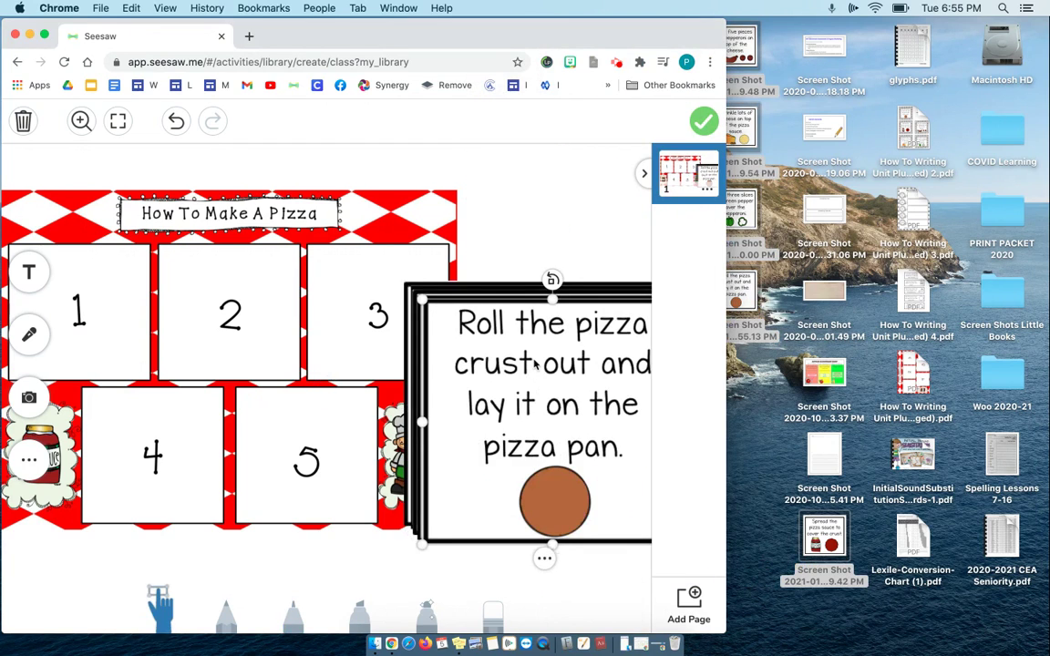
# Shrink the "Roll the pizza crust out" card and place it beside the upper right corner of the board.
pyautogui.moveTo(726, 631); pyautogui.dragTo(1047, 625)
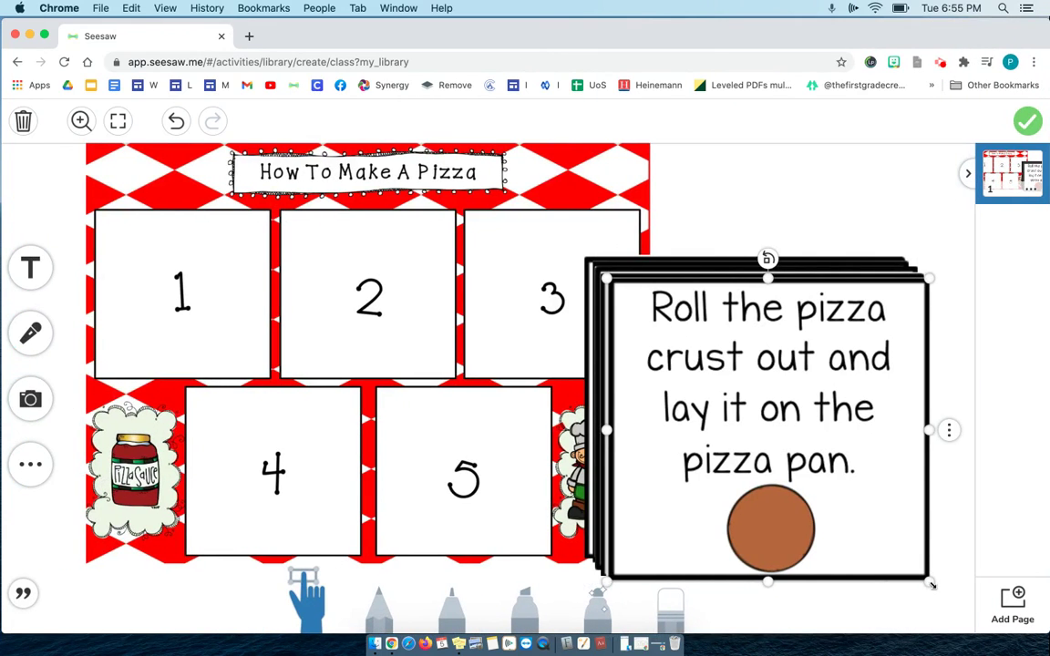
pyautogui.moveTo(928, 568); pyautogui.dragTo(722, 394)
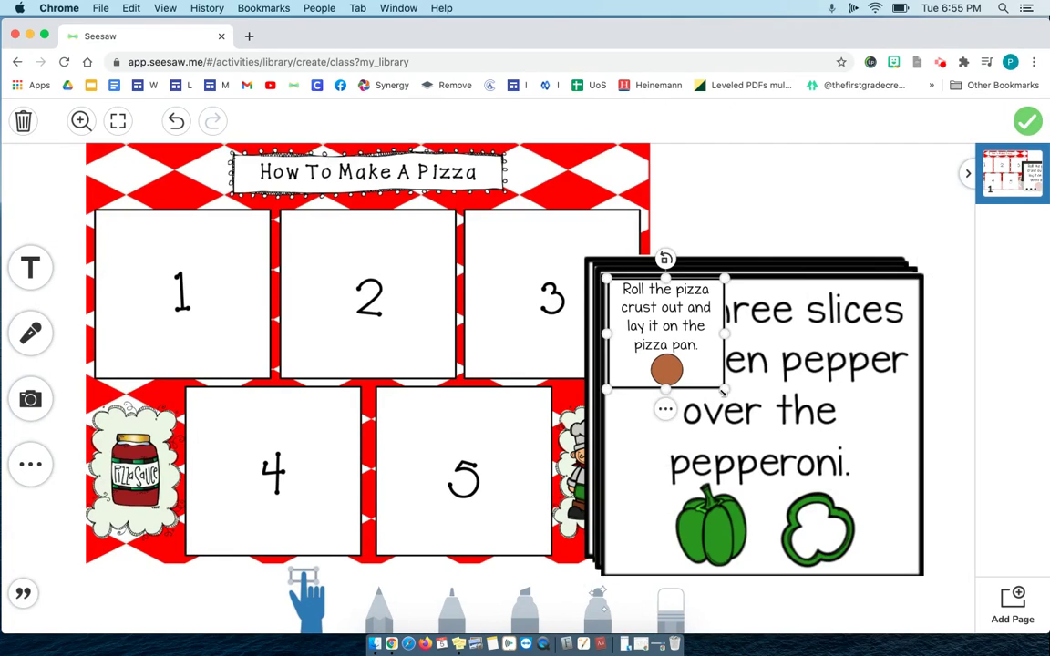
pyautogui.moveTo(668, 344); pyautogui.dragTo(713, 206)
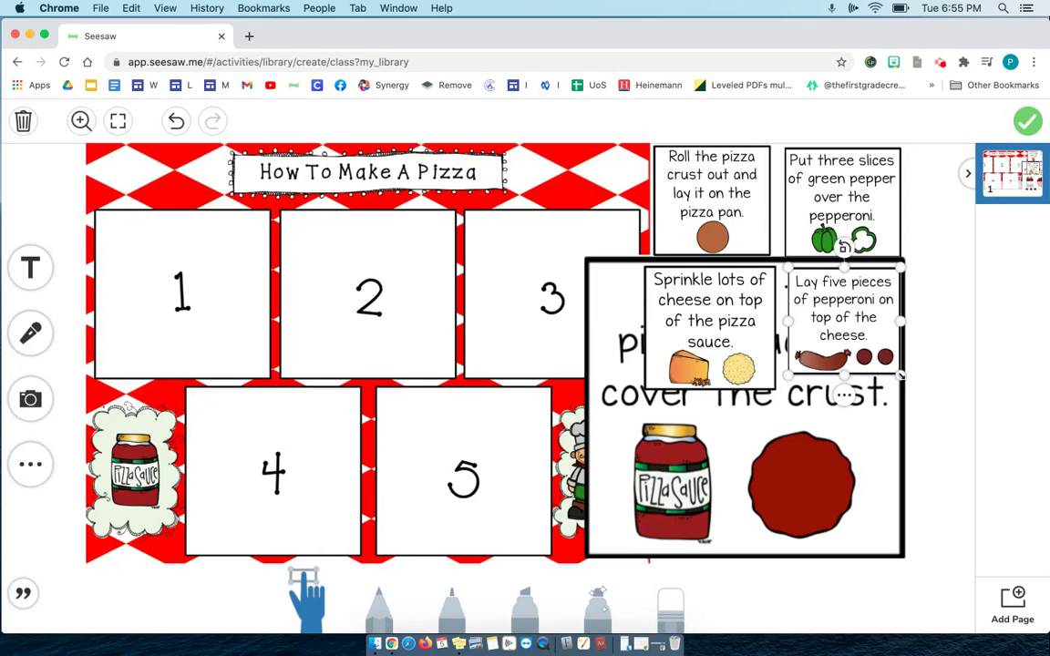
# Resize the "Lay five pieces of pepperoni" and "Spread the pizza sauce" cards to match and arrange the cards in two columns beside the board.
pyautogui.moveTo(901, 374); pyautogui.dragTo(914, 388)
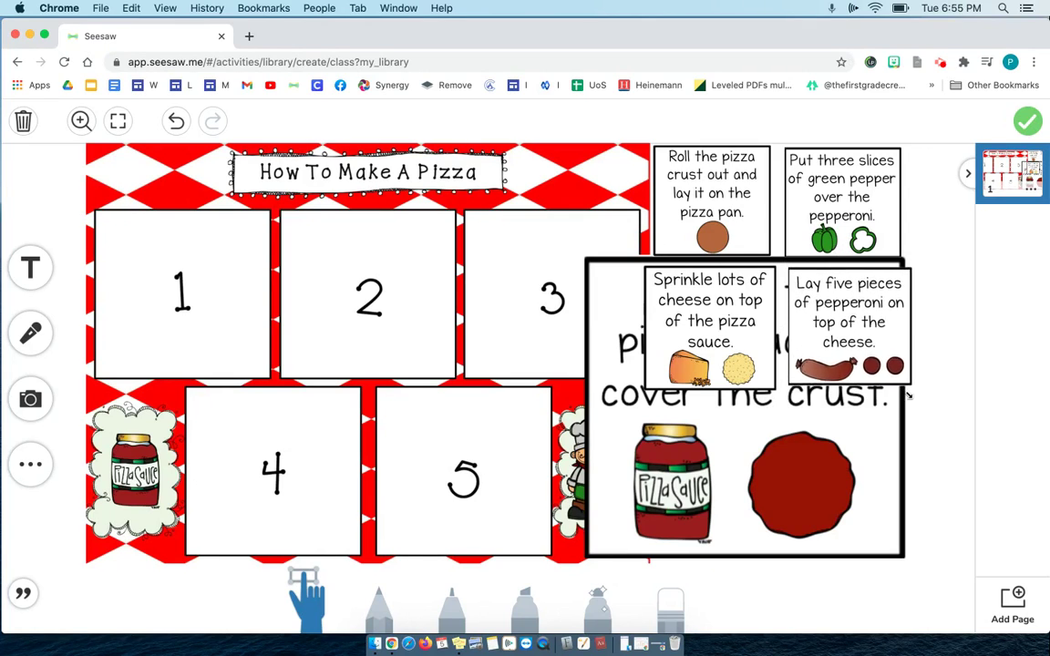
pyautogui.click(891, 530)
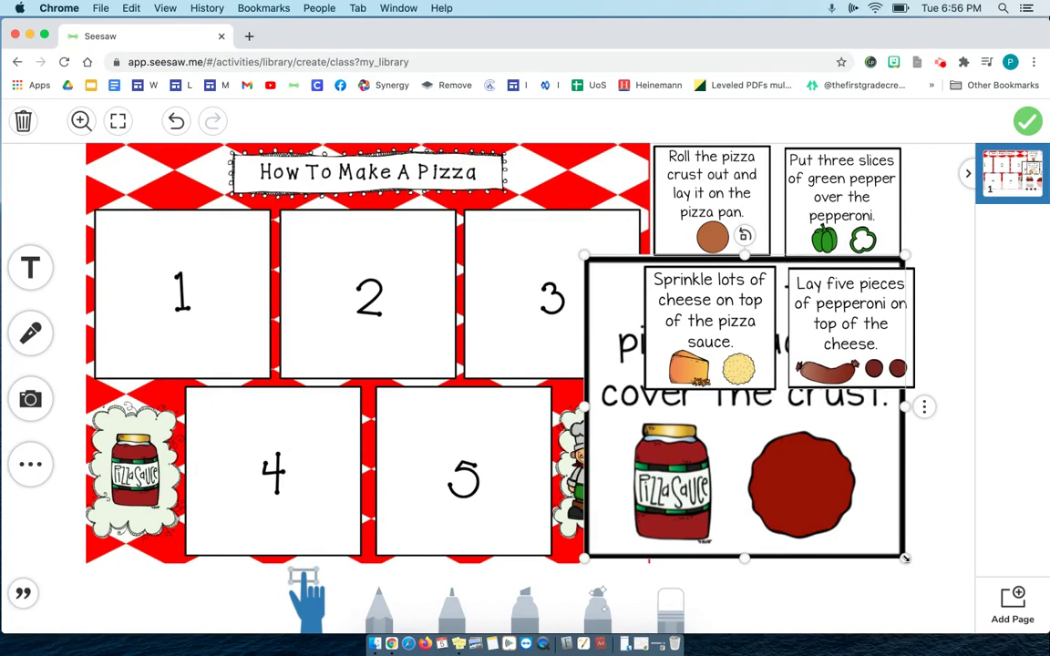
pyautogui.moveTo(904, 557); pyautogui.dragTo(699, 383)
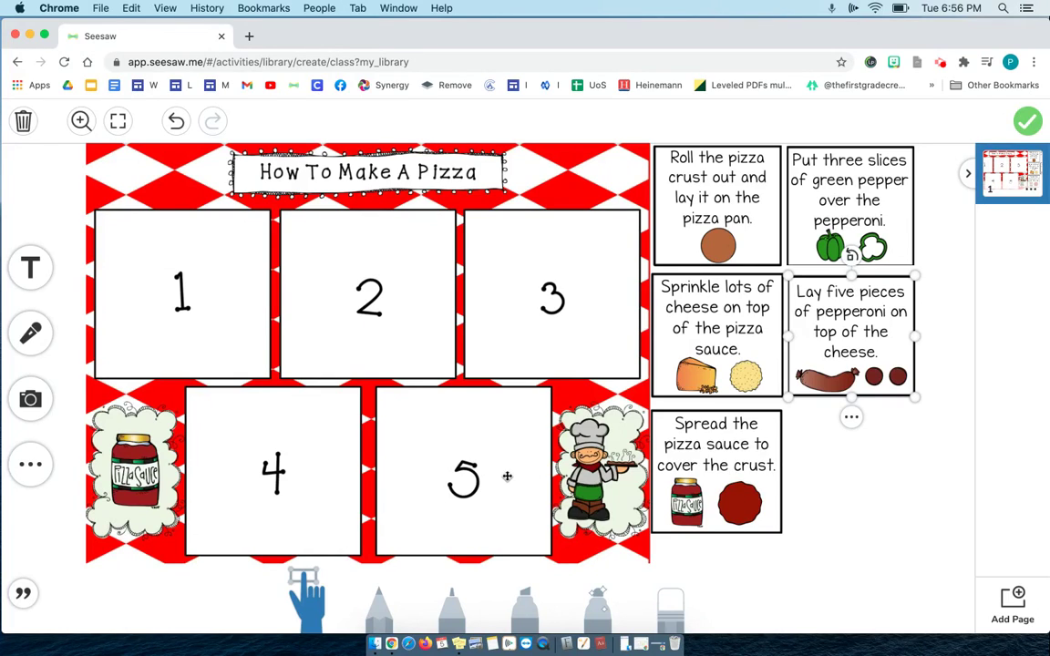
pyautogui.moveTo(703, 452)
pyautogui.mouseDown()
pyautogui.moveTo(544, 470)
pyautogui.moveTo(426, 445)
pyautogui.moveTo(655, 432)
pyautogui.moveTo(699, 456)
pyautogui.moveTo(706, 447)
pyautogui.mouseUp()
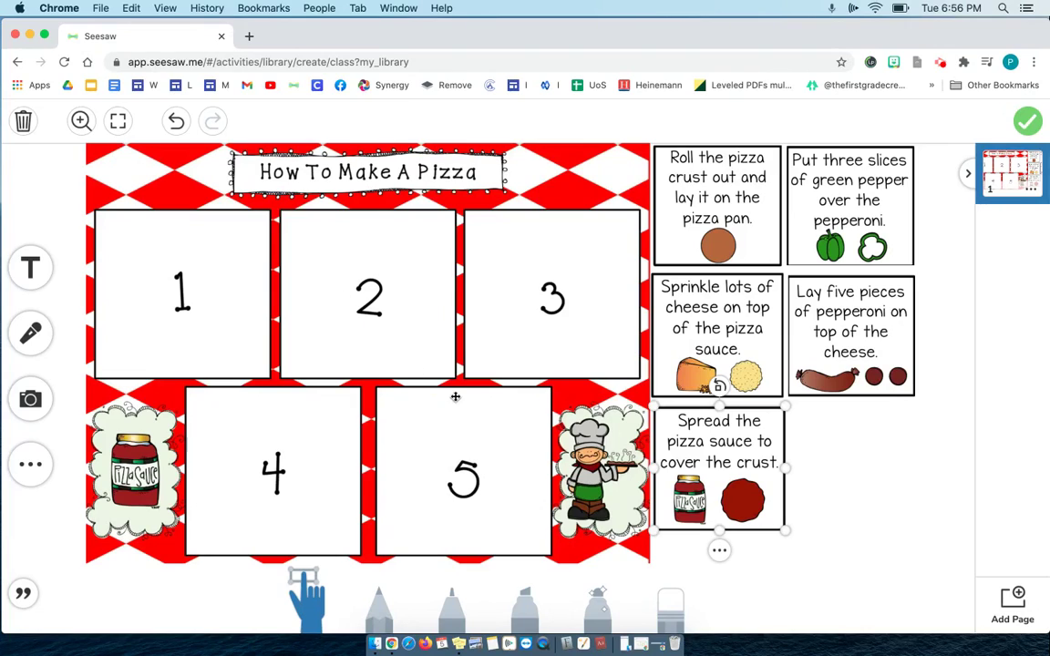